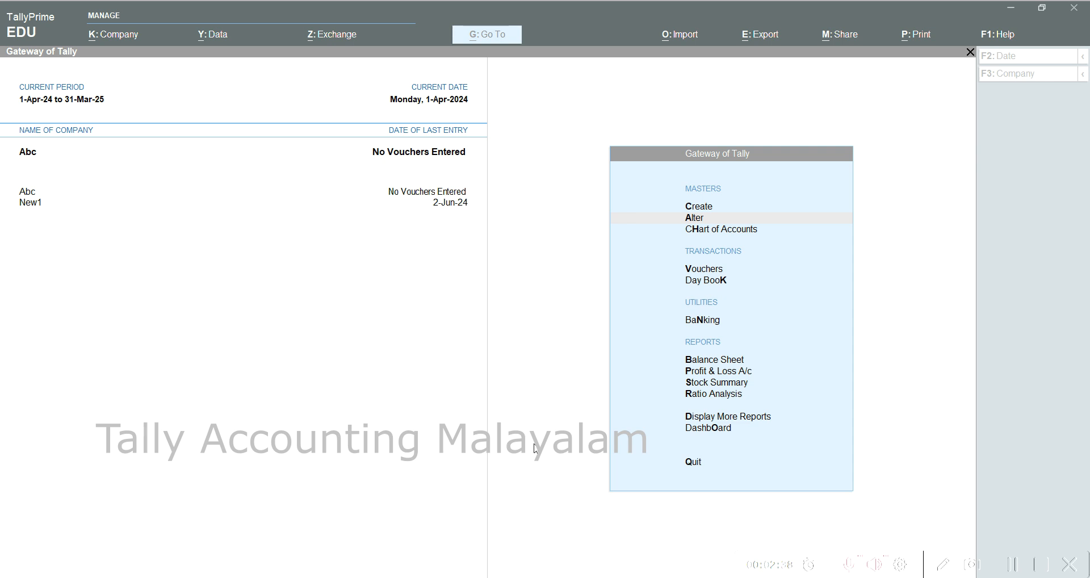
# Step: Open the Computer ledger of company Abc for alteration
pyautogui.click(691, 220)
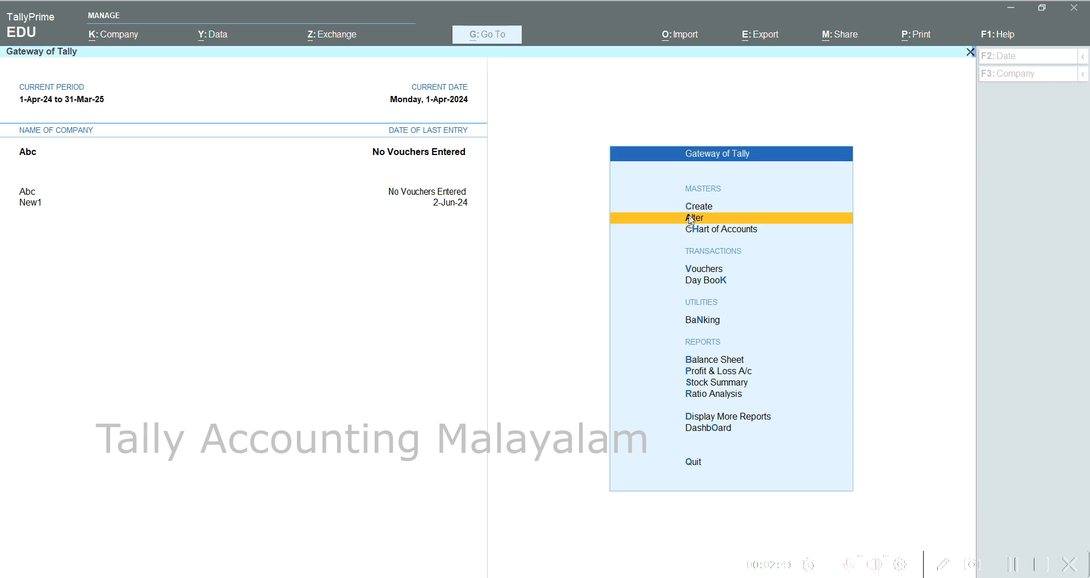
pyautogui.click(691, 220)
pyautogui.press('Down')
pyautogui.press('Return')
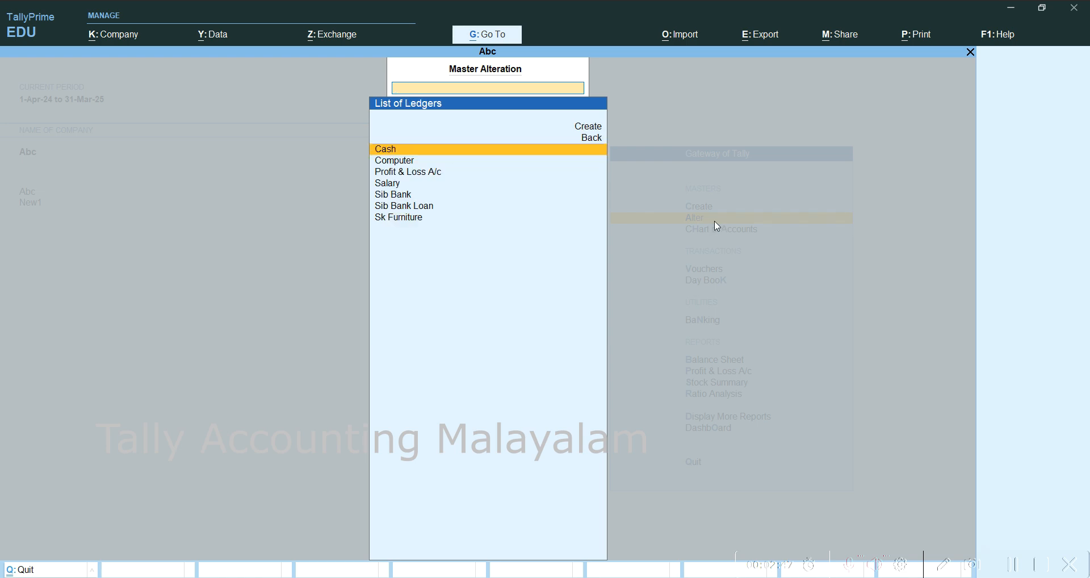
pyautogui.press('Down')
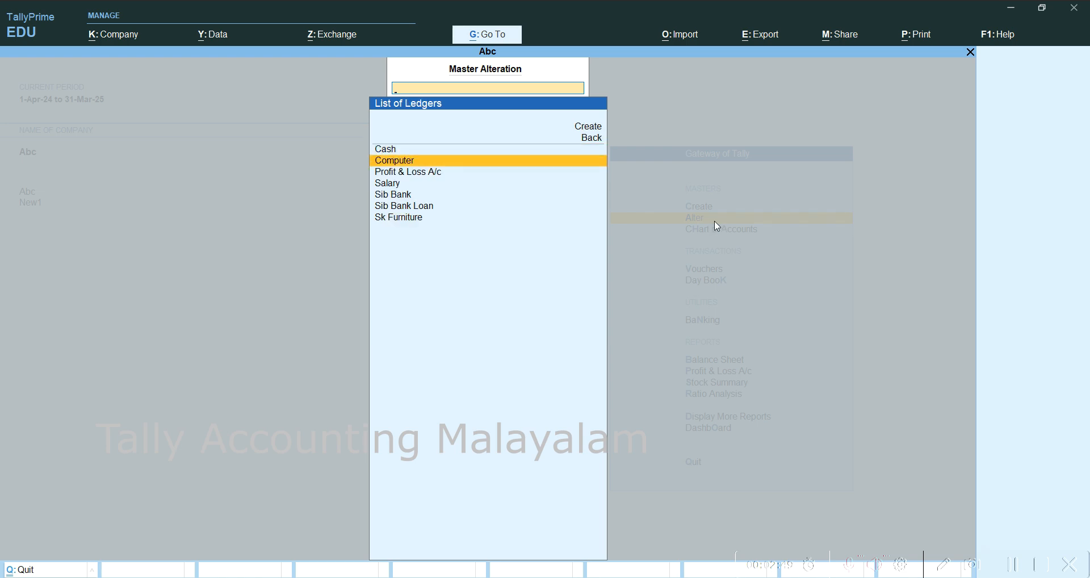
pyautogui.press('Return')
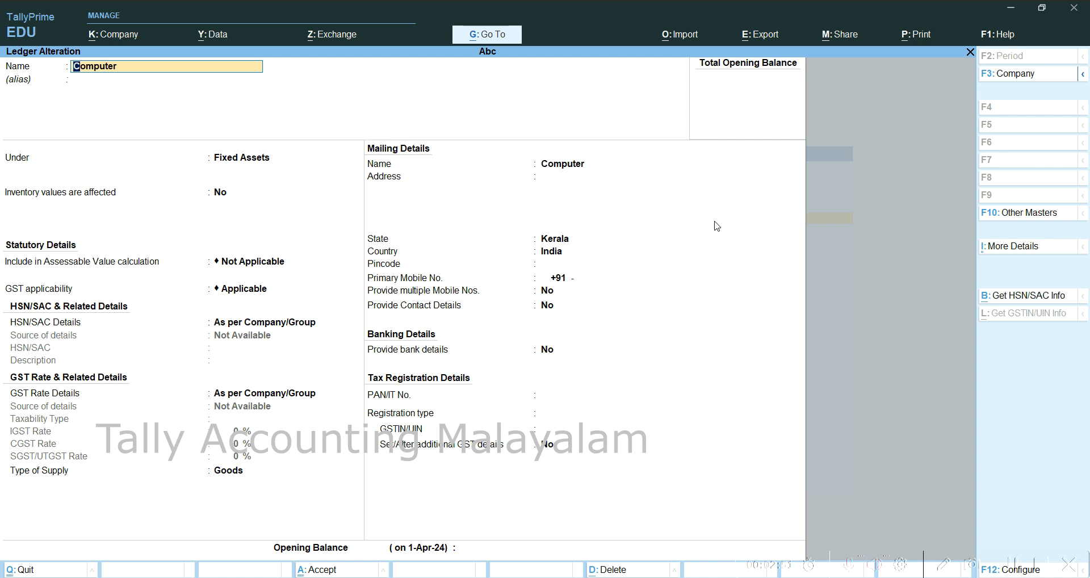
# Step: Request deletion of the Computer ledger, decline it, and return to the Gateway of Tally
pyautogui.hotkey('alt', 'd')
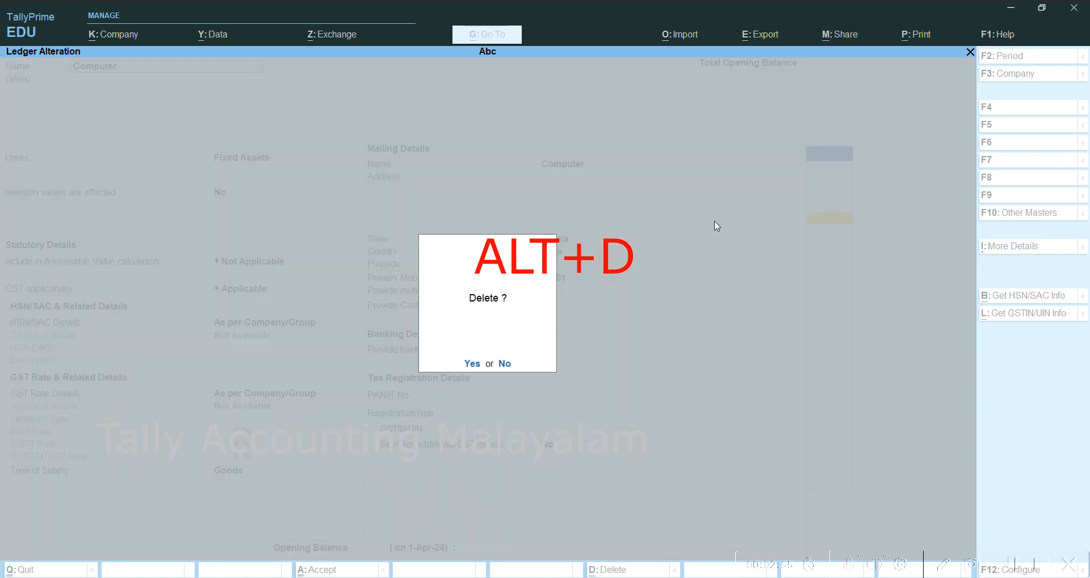
pyautogui.press('n')
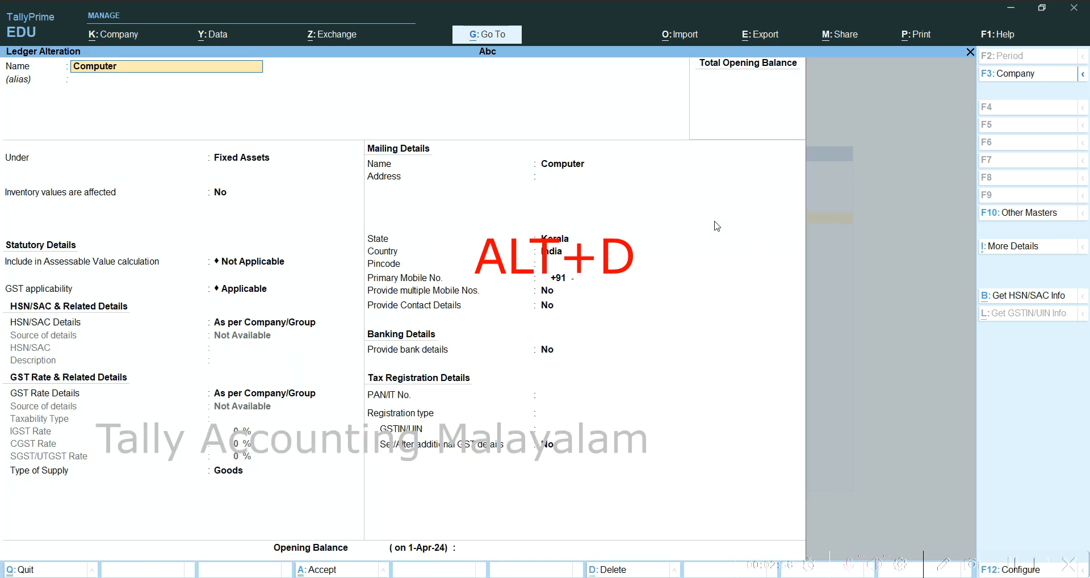
pyautogui.press('Escape')
pyautogui.press('y')
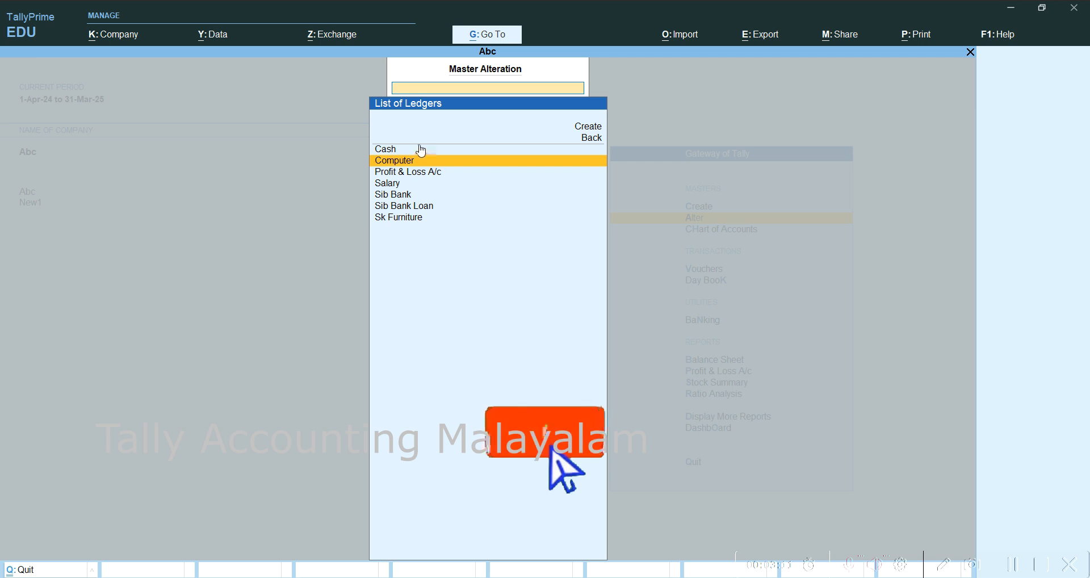
pyautogui.press('Escape')
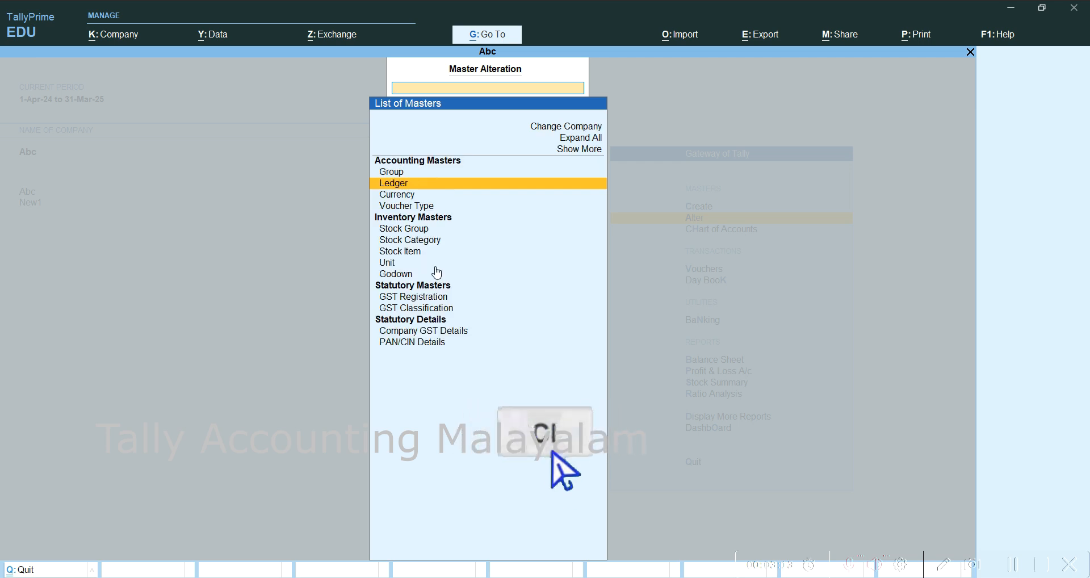
pyautogui.press('Escape')
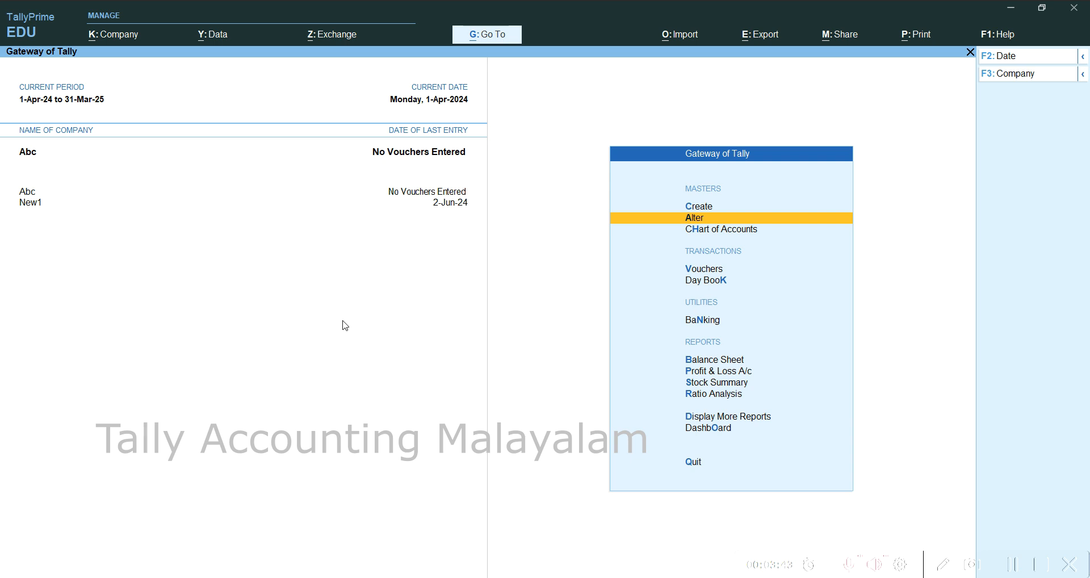
# Step: View the list of ledgers available for alteration and return to the Gateway of Tally
pyautogui.press('Return')
pyautogui.press('Down')
pyautogui.press('Return')
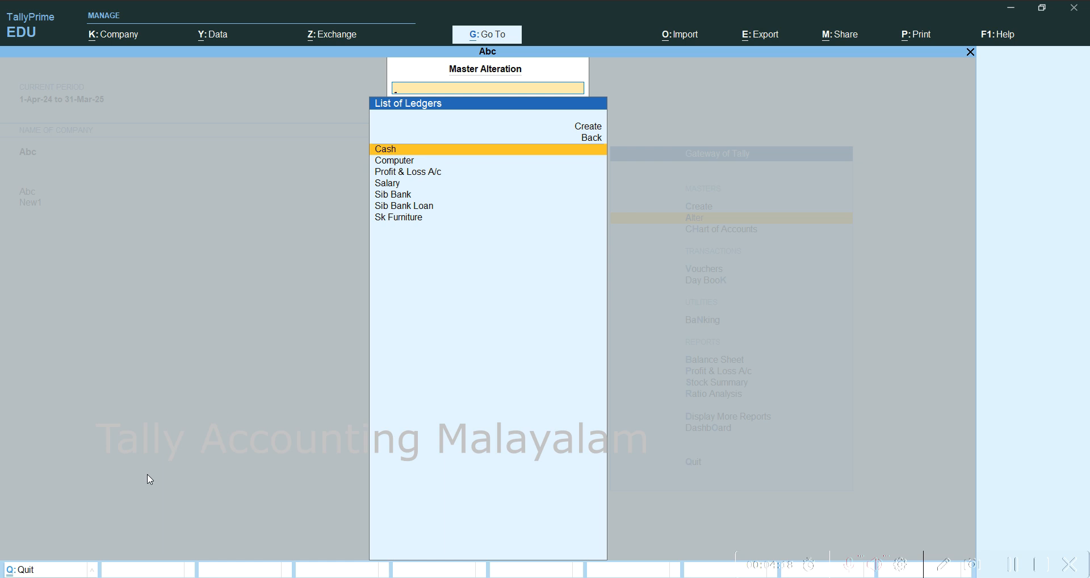
pyautogui.press('Escape')
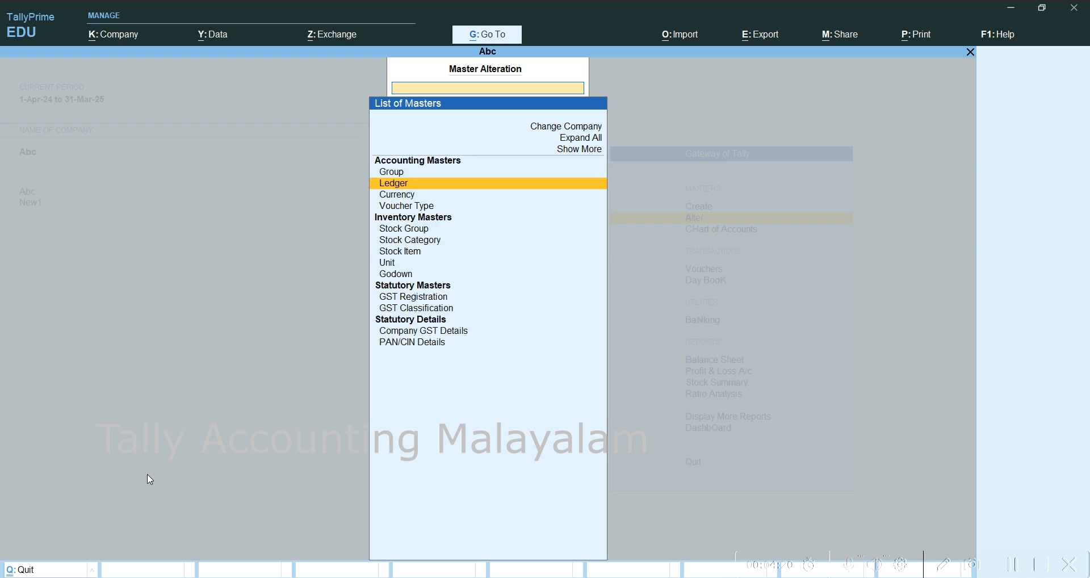
pyautogui.press('Escape')
# Step: View the blank single Ledger Creation form and leave it without creating a ledger
pyautogui.press('Up')
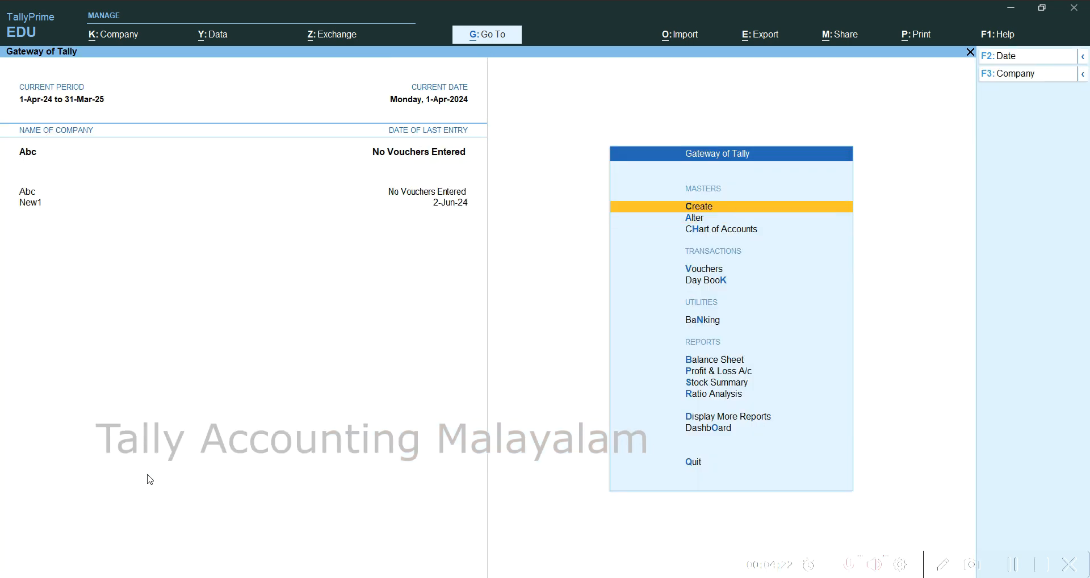
pyautogui.press('Return')
pyautogui.press('Down')
pyautogui.press('Return')
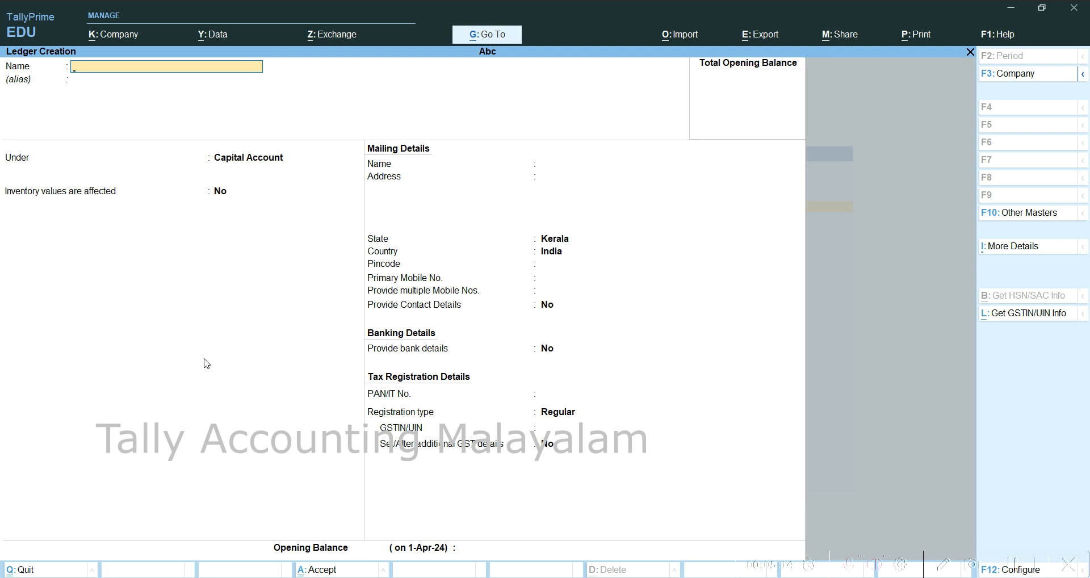
pyautogui.press('Escape')
pyautogui.press('Escape')
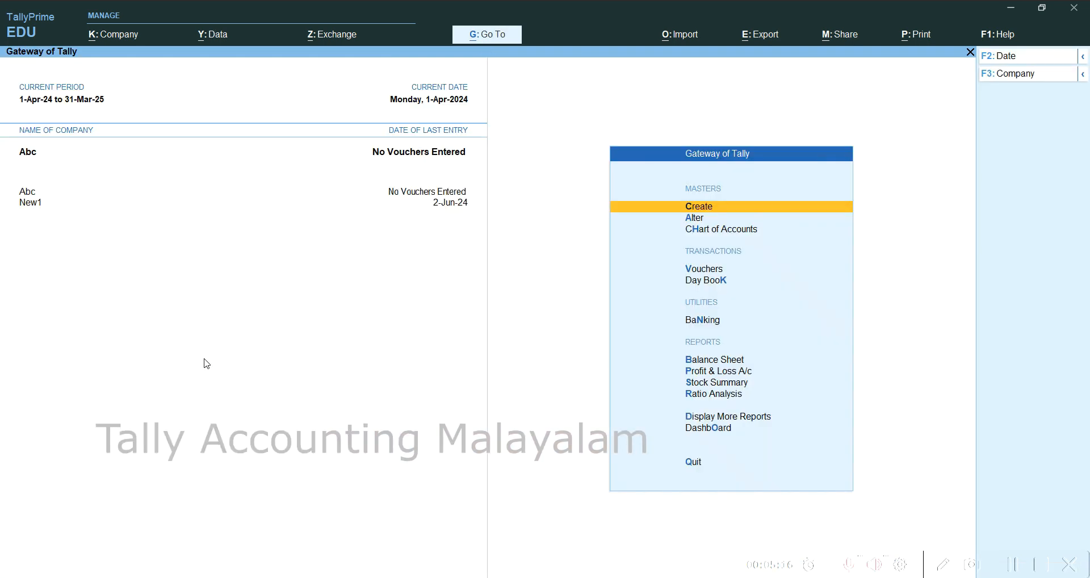
# Step: Start Multi Ledger Creation from the ledger Chart of Accounts, with All Items as the parent group
pyautogui.press('super+plus')
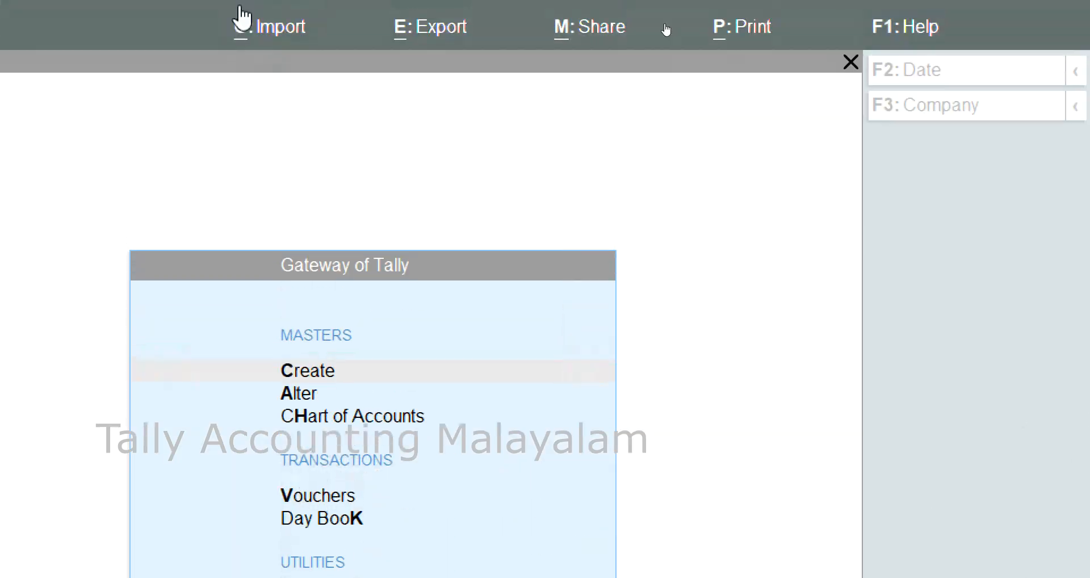
pyautogui.click(307, 425)
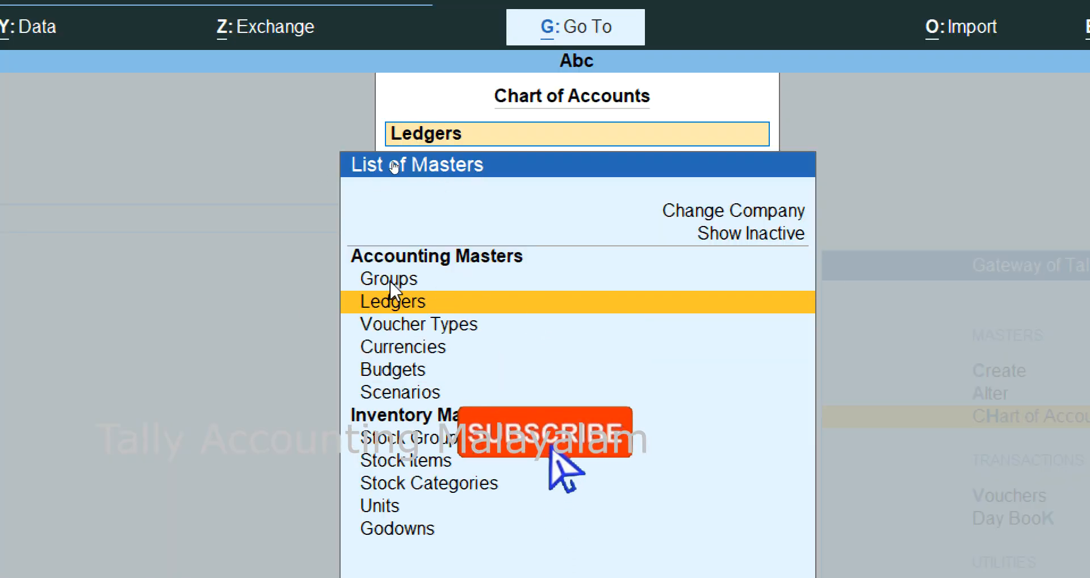
pyautogui.click(448, 311)
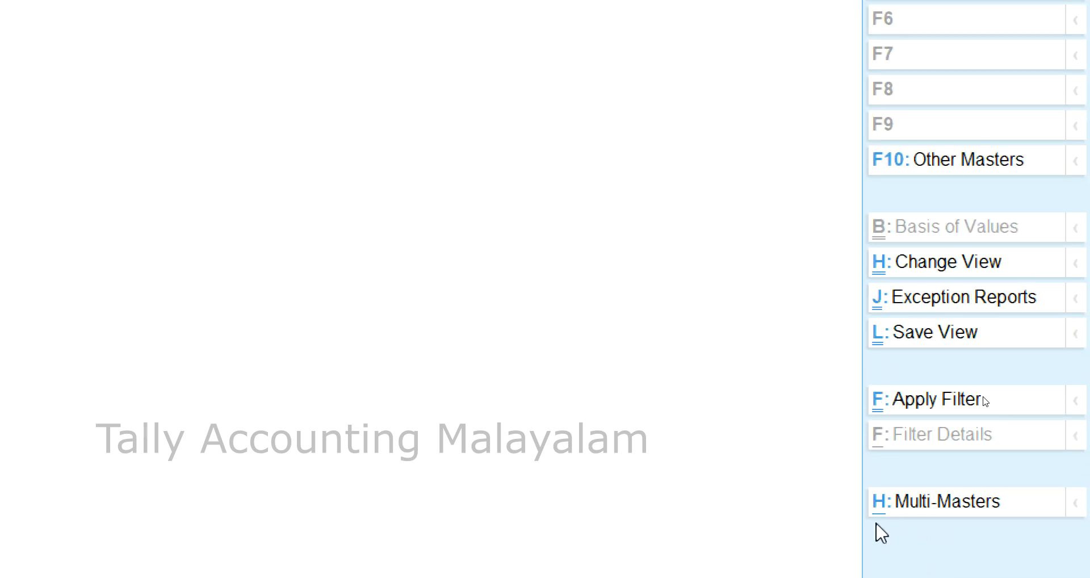
pyautogui.click(932, 514)
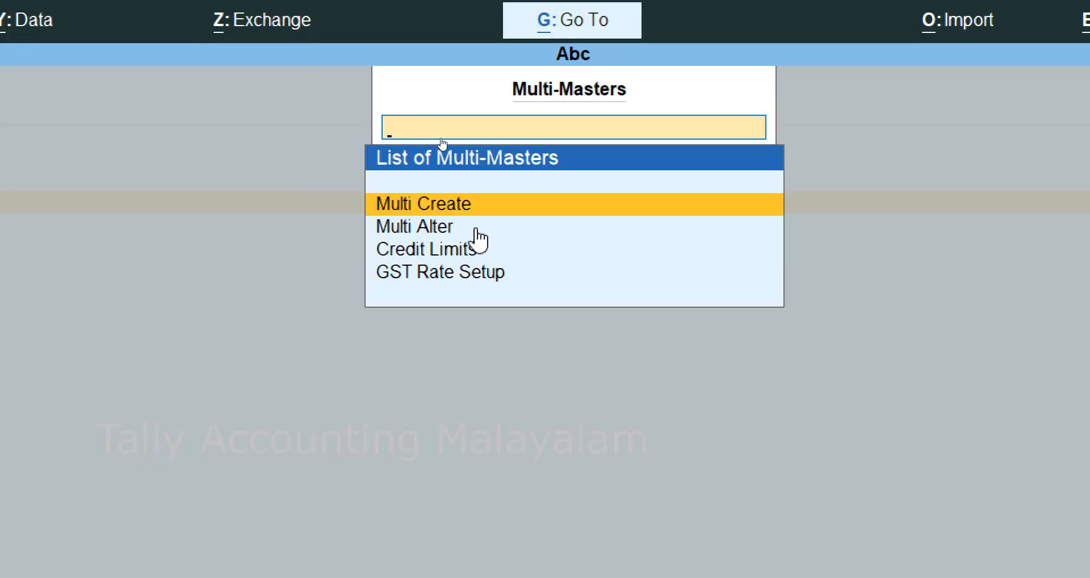
pyautogui.click(436, 206)
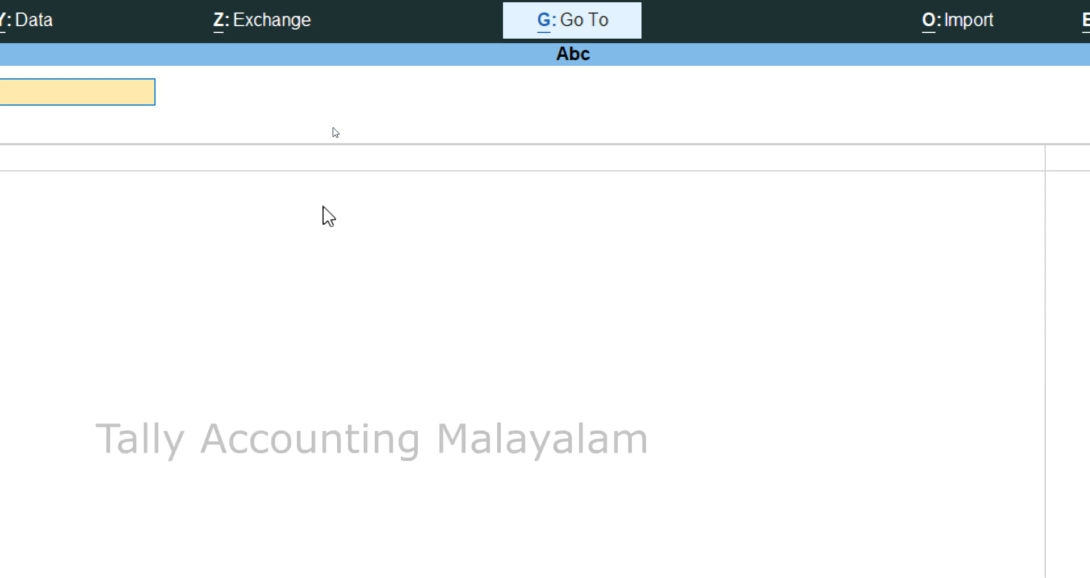
pyautogui.press('Return')
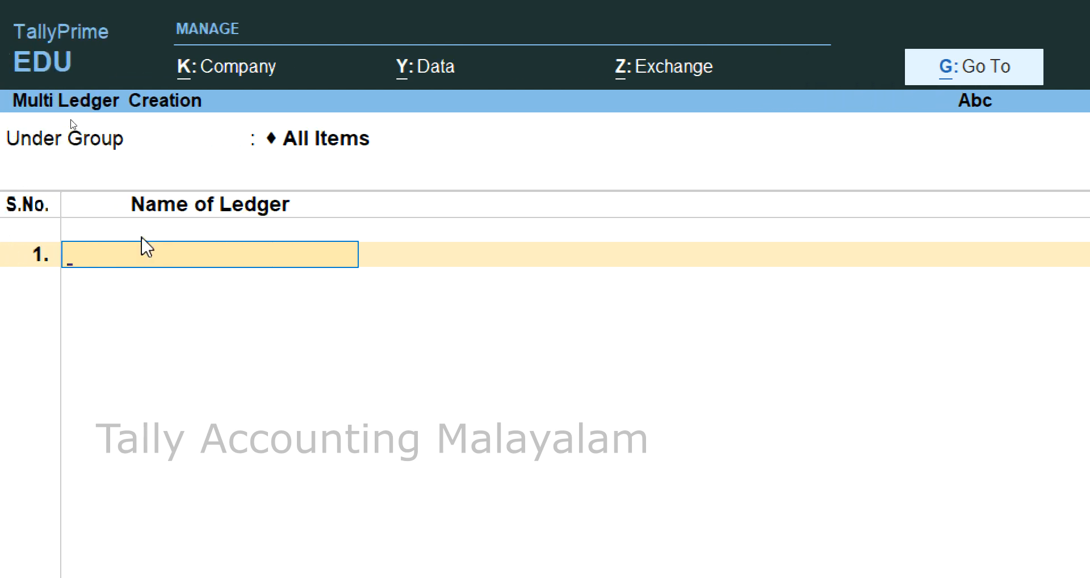
# Step: Create a Machinery ledger under Fixed Assets with no opening balance and save the multi-ledger entry
pyautogui.write('Machinery')
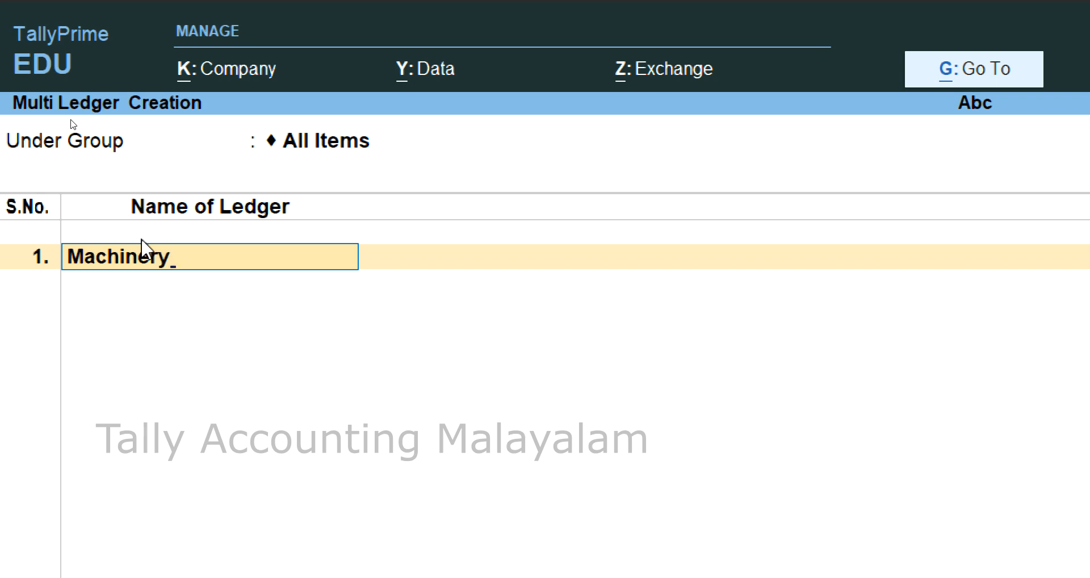
pyautogui.press('Return')
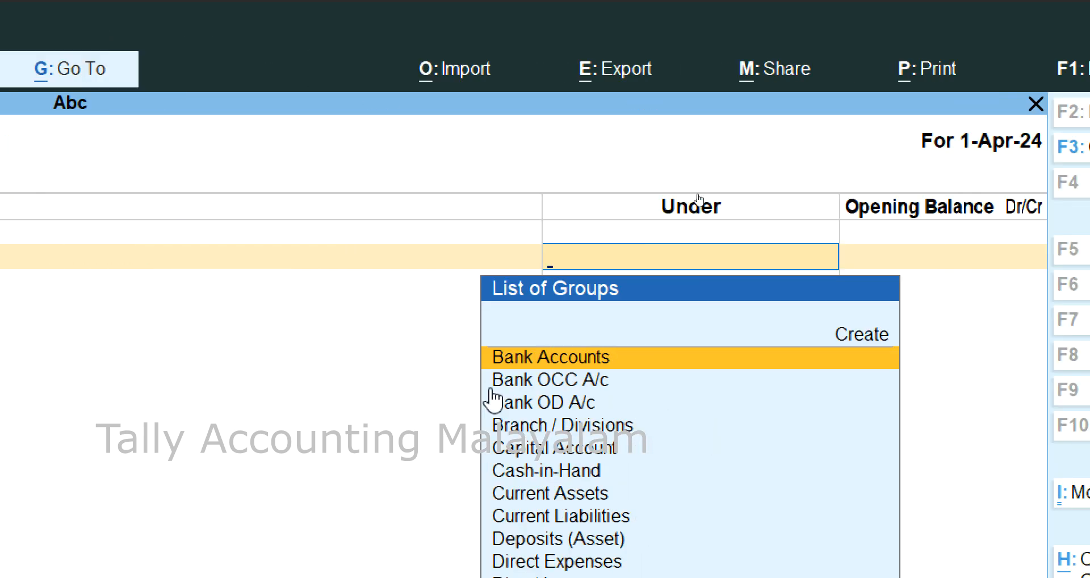
pyautogui.write('F')
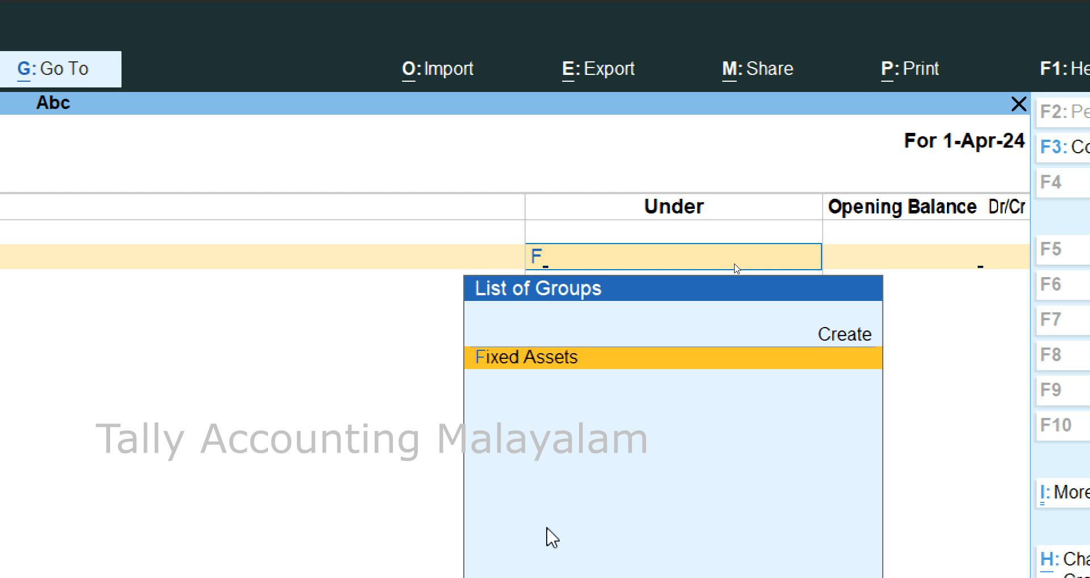
pyautogui.press('Return')
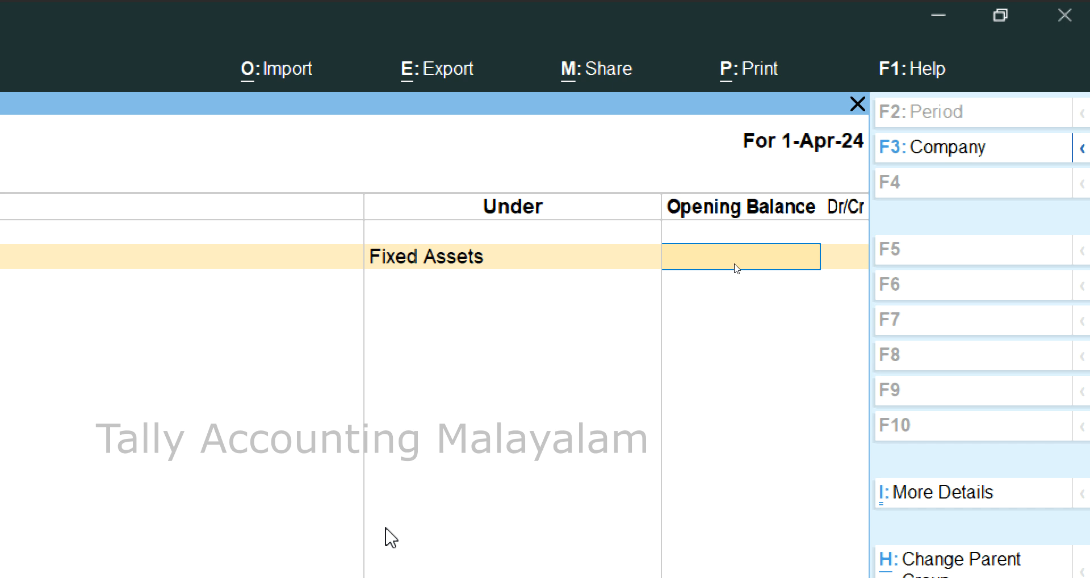
pyautogui.press('Return')
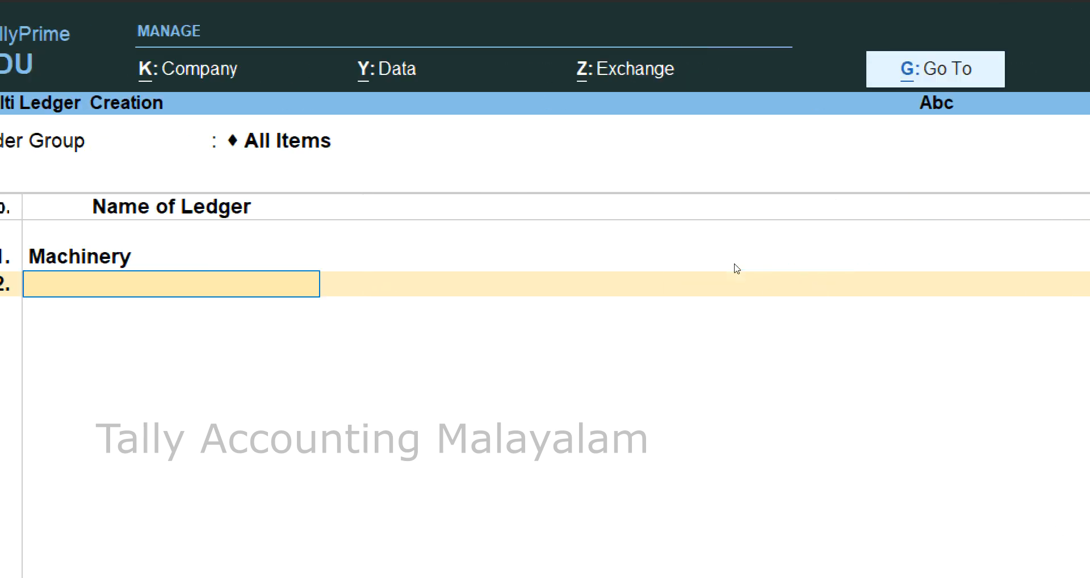
pyautogui.press('Return')
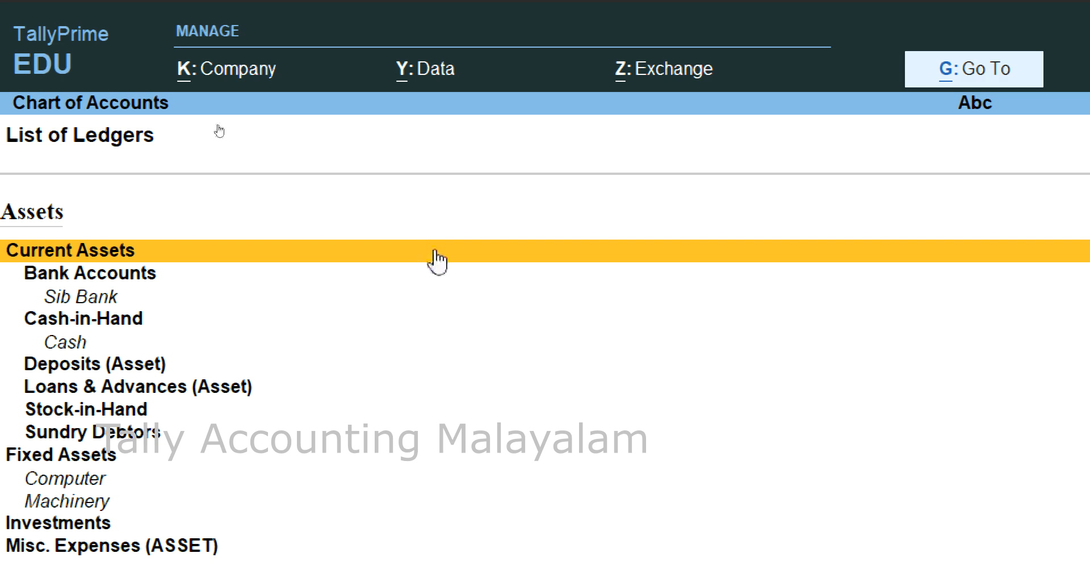
# Step: Reopen the ledger list in the Chart of Accounts and switch it to Ledger View
pyautogui.press('Escape')
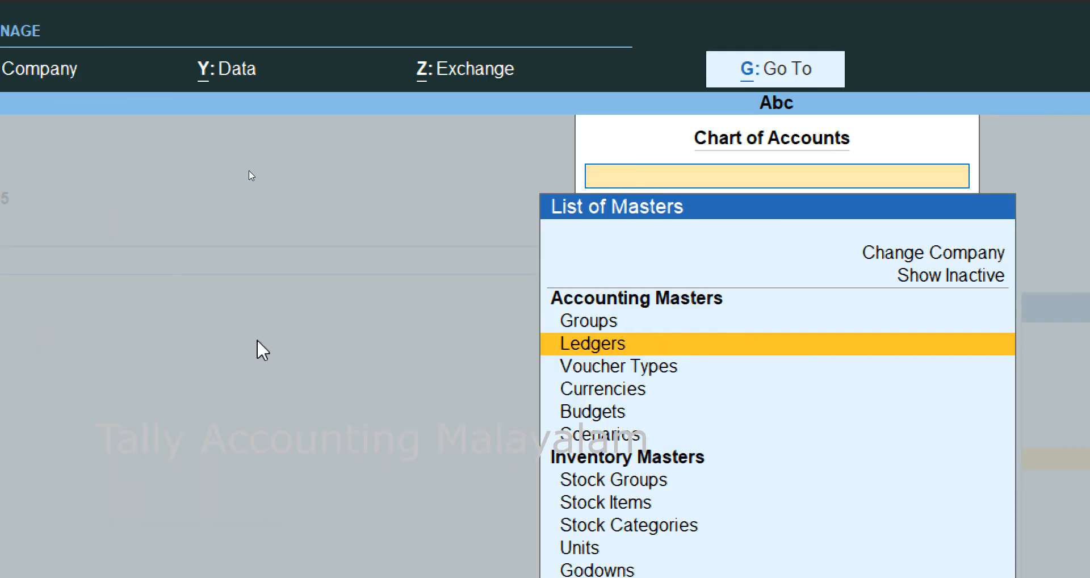
pyautogui.press('Escape')
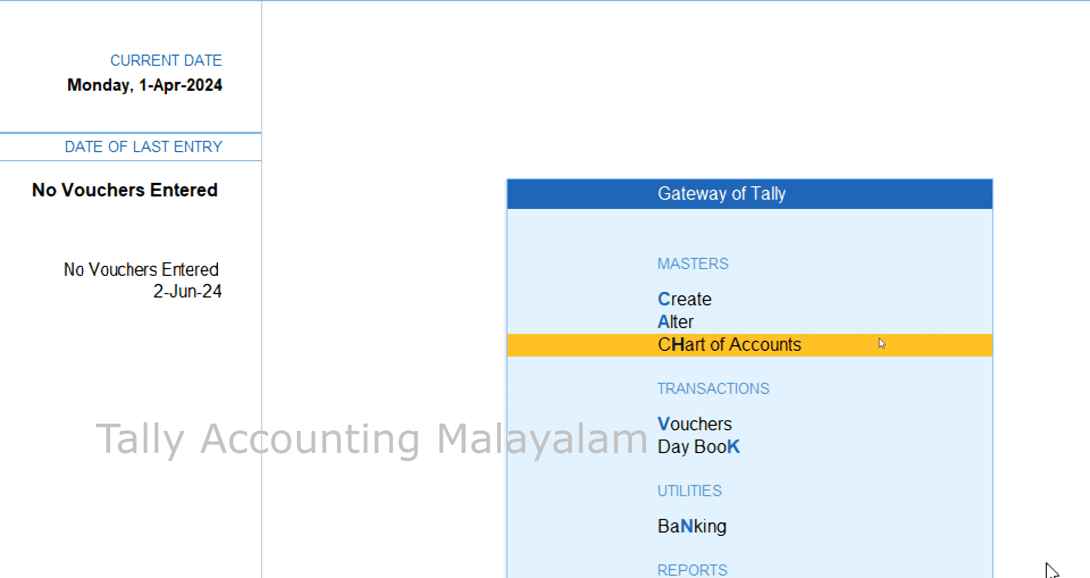
pyautogui.press('Return')
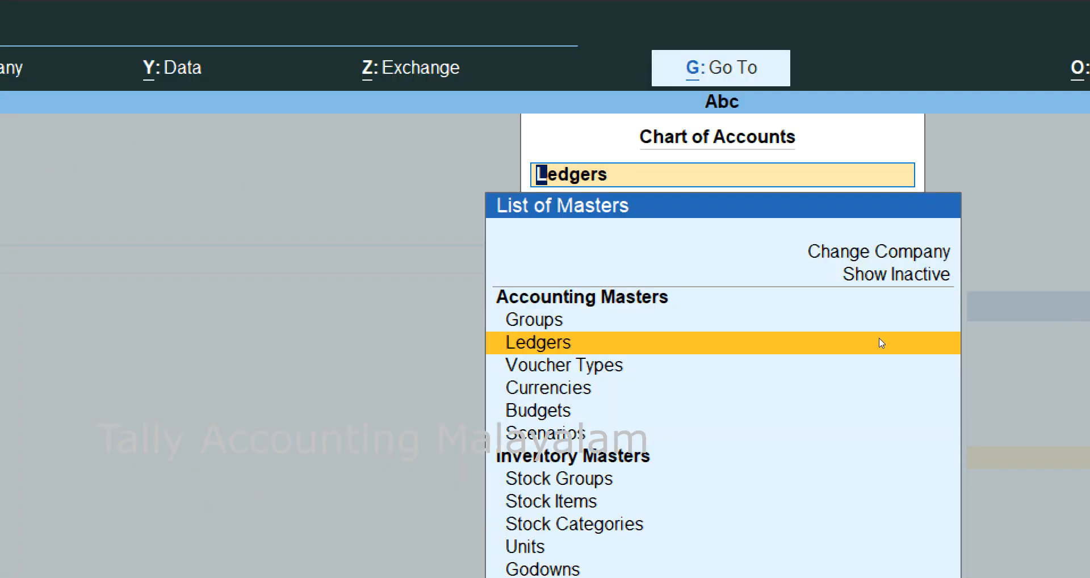
pyautogui.click(881, 342)
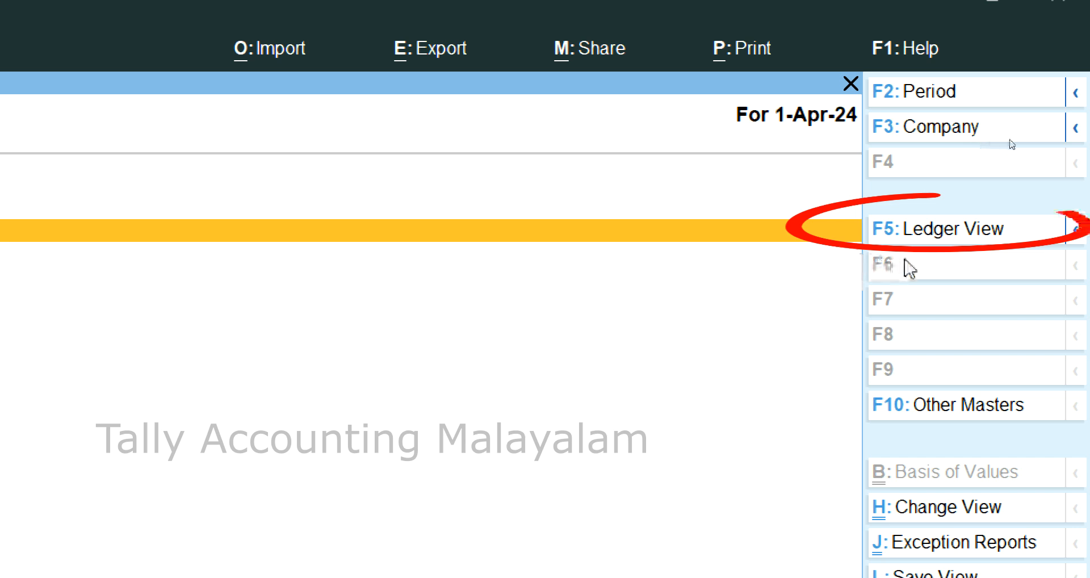
pyautogui.click(971, 233)
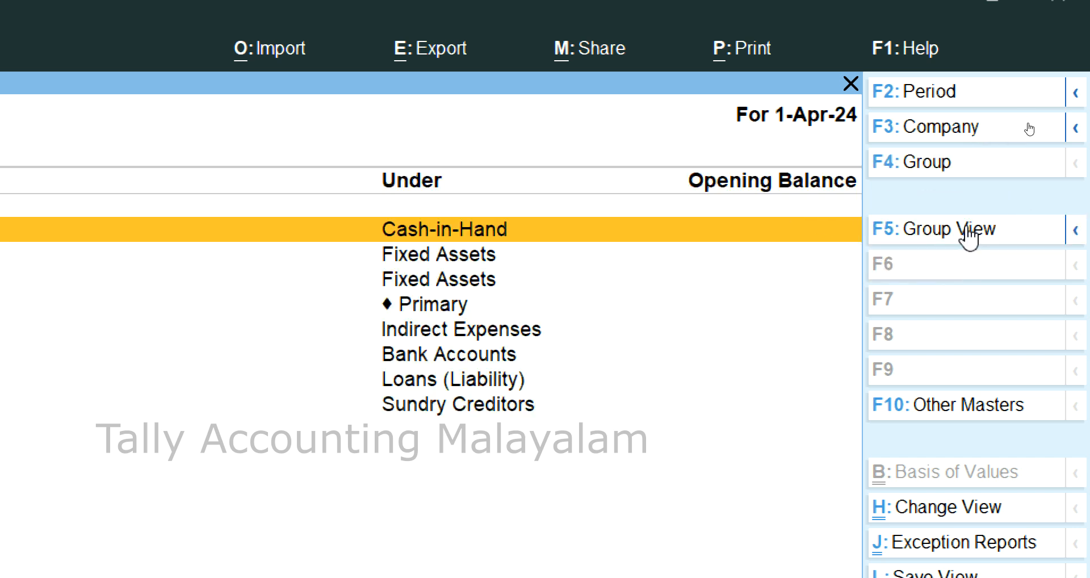